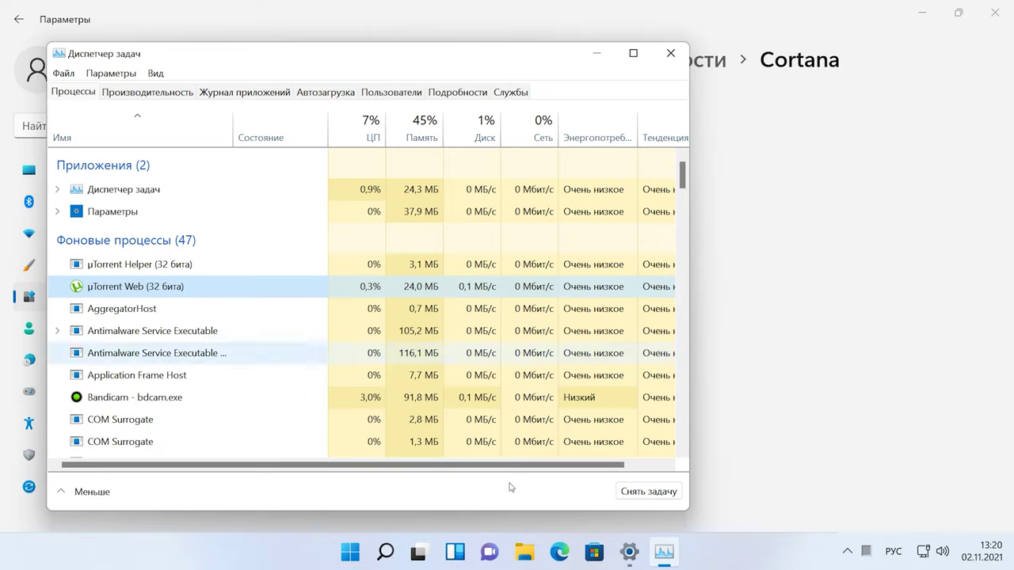
- End the µTorrent Web (32 бита) background process in Task Manager
{"action": "left_click", "coordinate": [649, 492]}
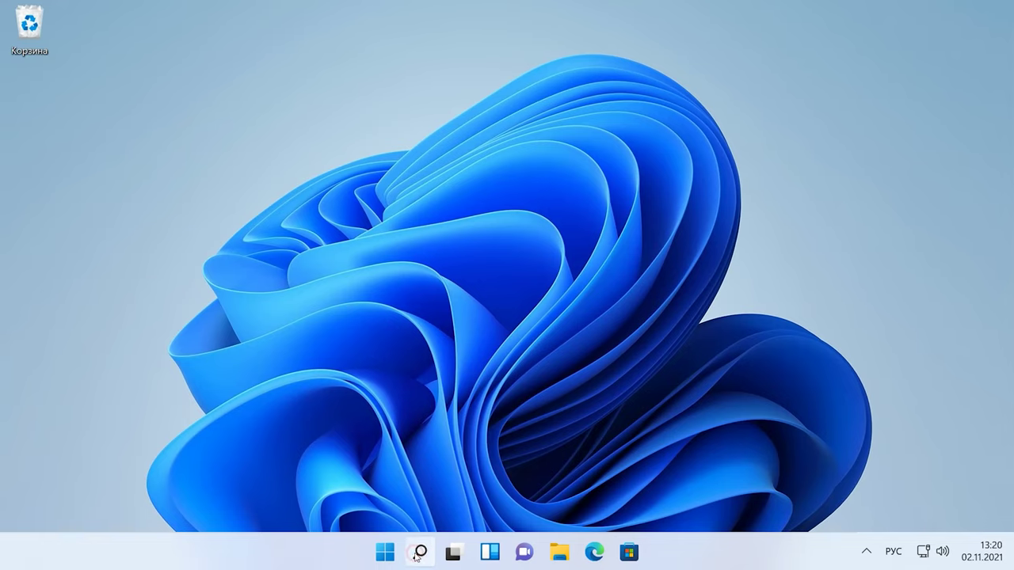
- Search Windows for "изол" and open the Изоляция ядра settings
{"action": "left_click", "coordinate": [417, 554]}
{"action": "type", "text": "изол"}
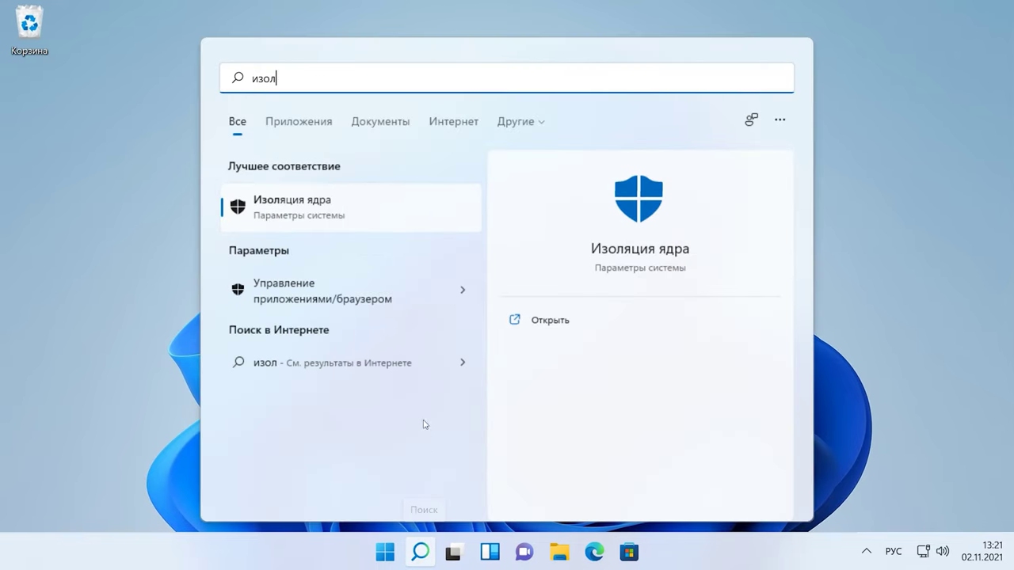
{"action": "left_click", "coordinate": [309, 207]}
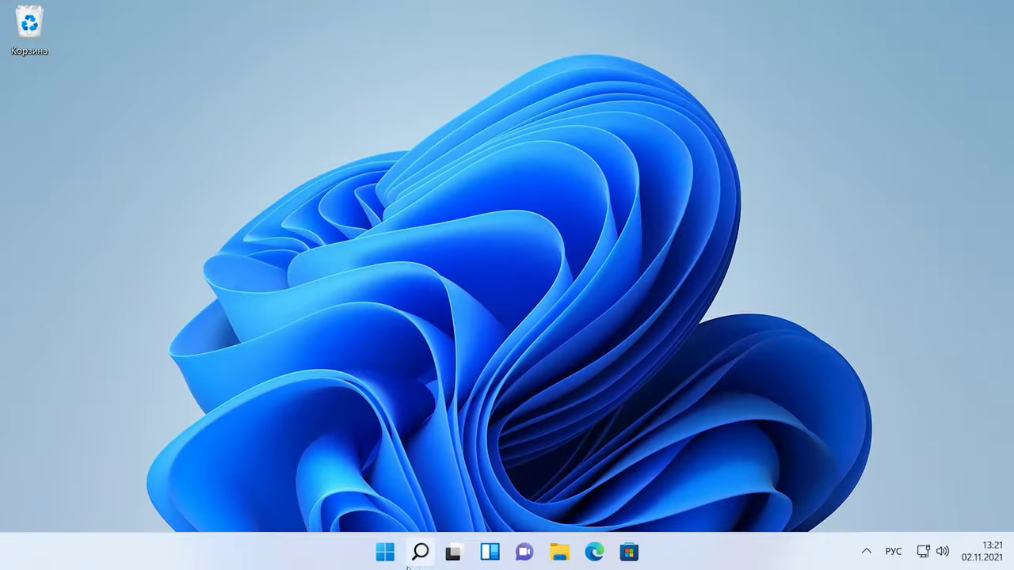
- Open the Игровой режим page in the Игры settings to check the game mode switch
{"action": "left_click", "coordinate": [385, 552]}
{"action": "left_click", "coordinate": [708, 203]}
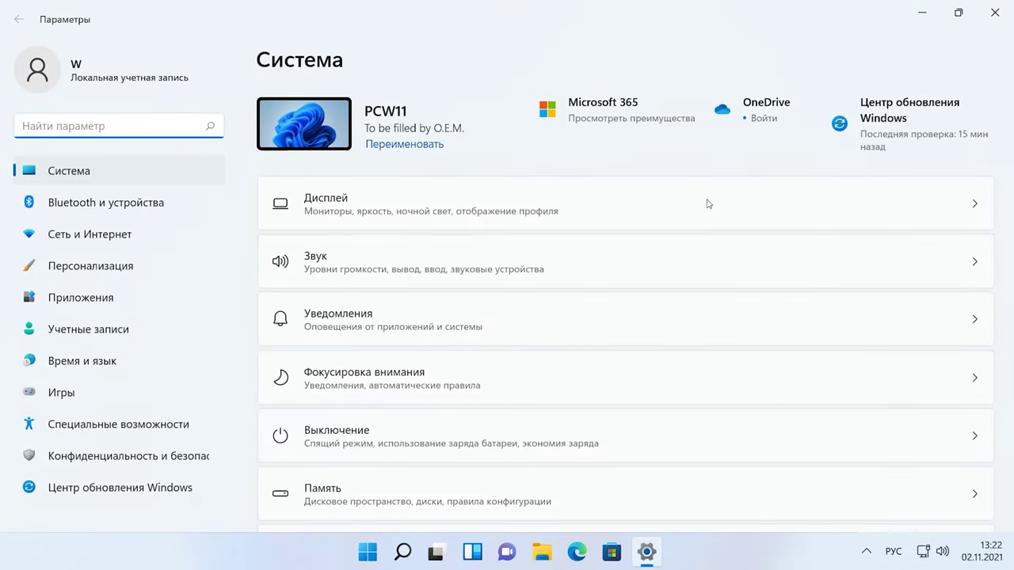
{"action": "left_click", "coordinate": [90, 399]}
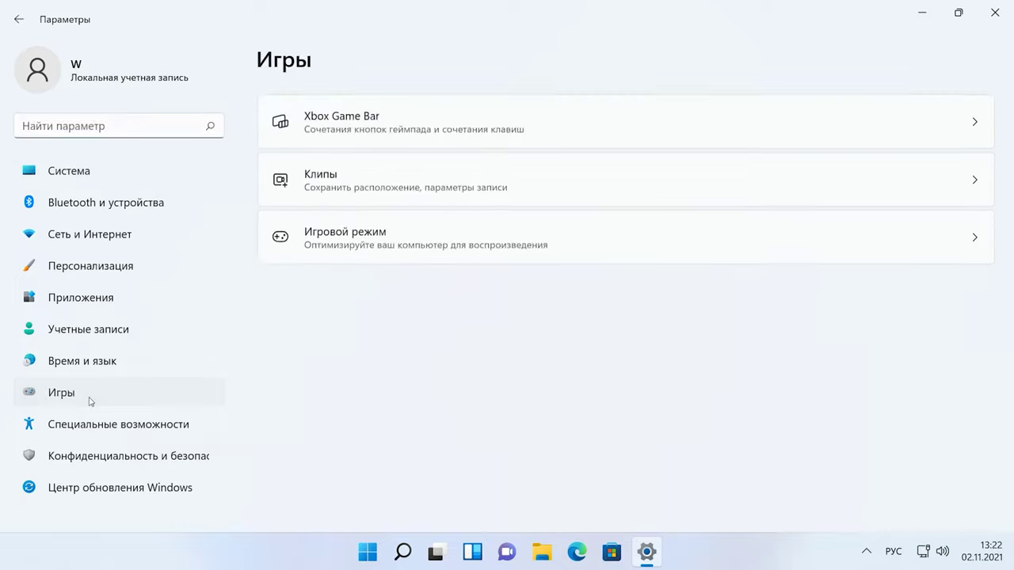
{"action": "left_click", "coordinate": [376, 235]}
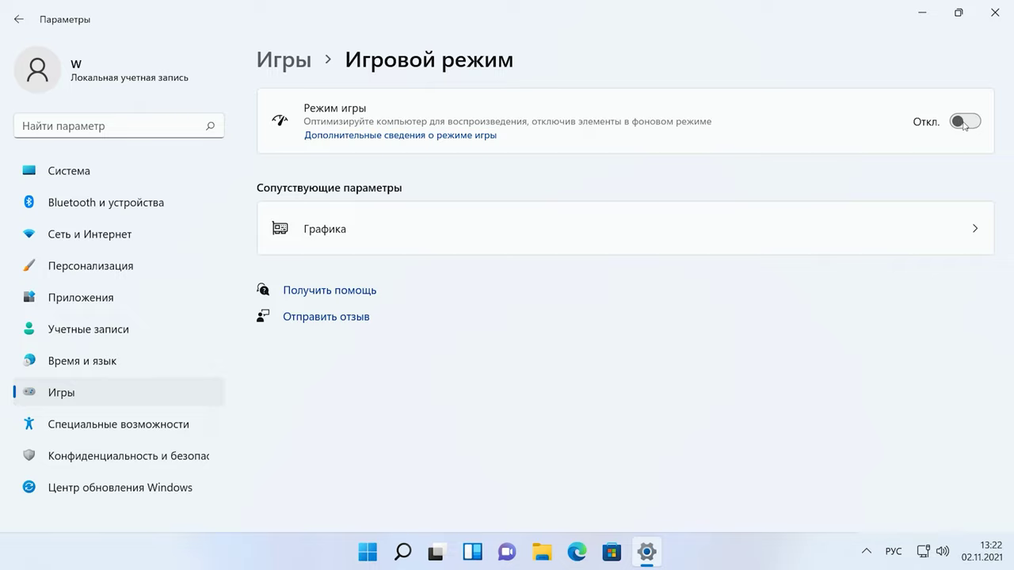
- Check the Xbox Game Bar page in the Игры settings and return to the category overview
{"action": "left_click", "coordinate": [282, 60]}
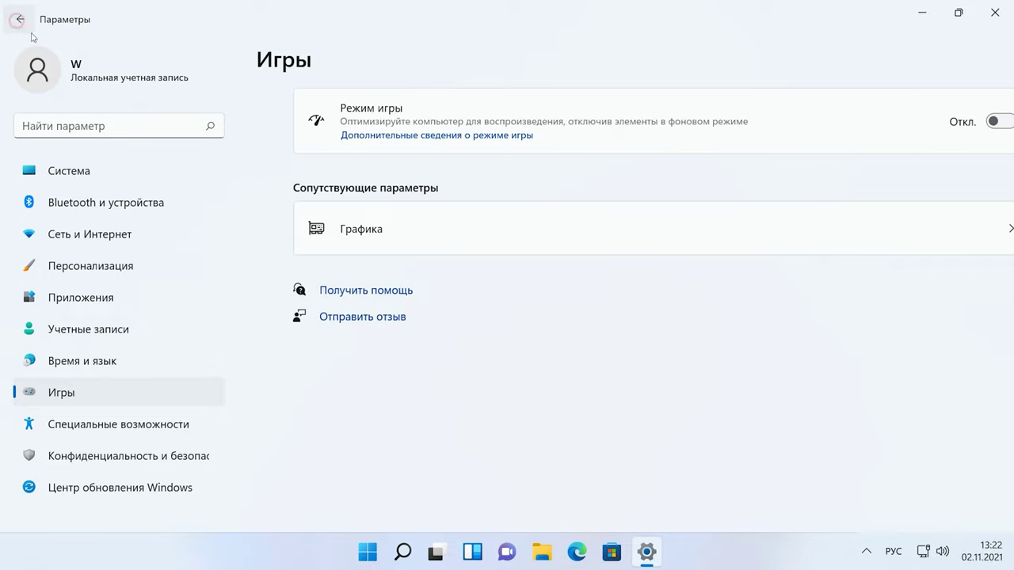
{"action": "left_click", "coordinate": [540, 129]}
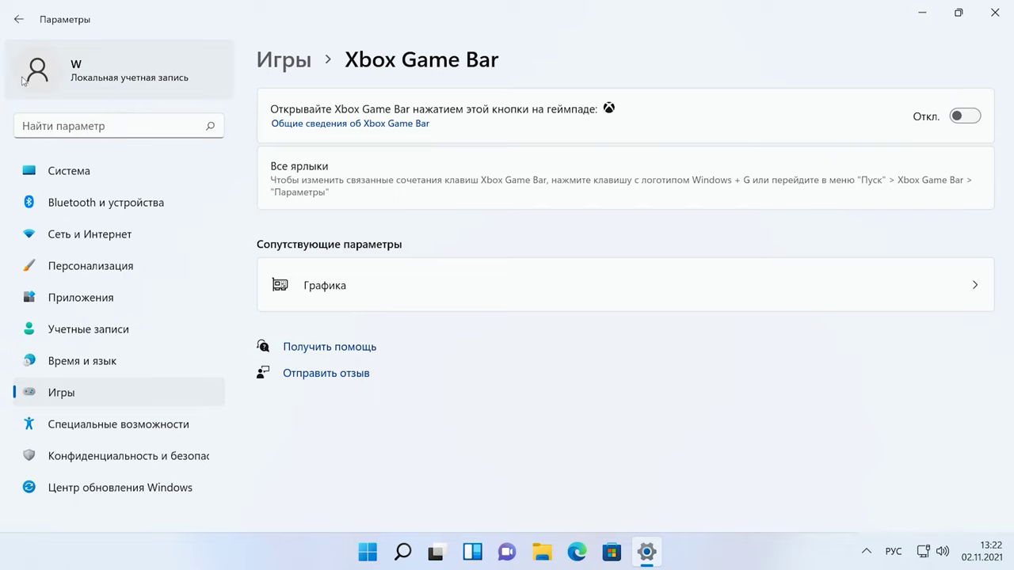
{"action": "left_click", "coordinate": [20, 21]}
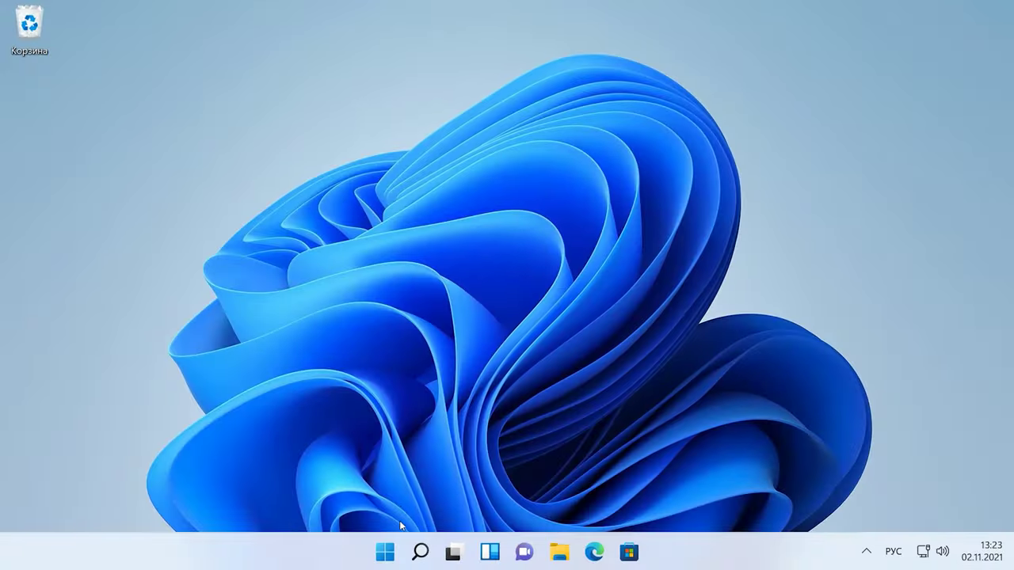
- Open Дополнительные параметры системы from the О системе page of the system settings
{"action": "left_click", "coordinate": [385, 552]}
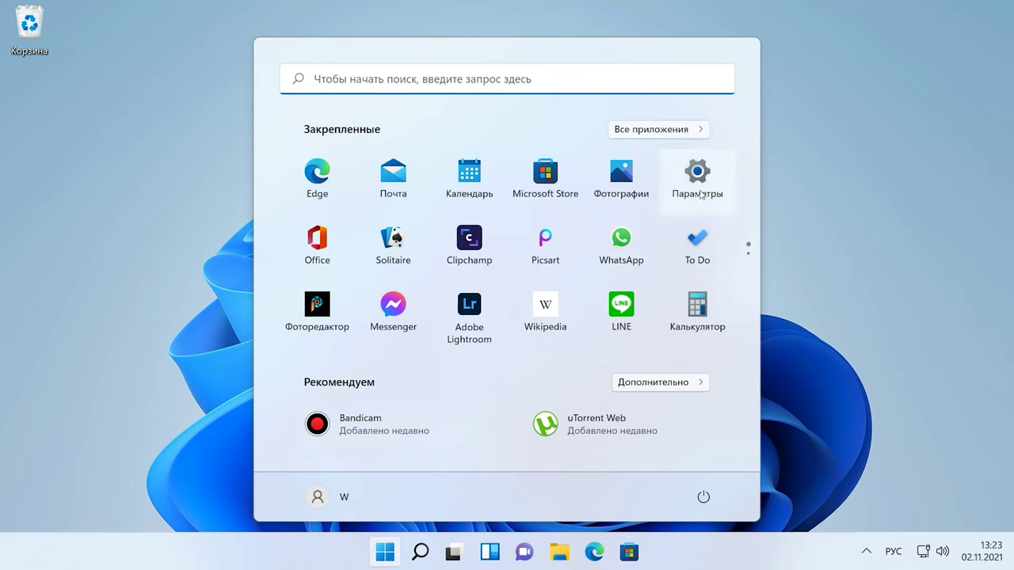
{"action": "left_click", "coordinate": [696, 198]}
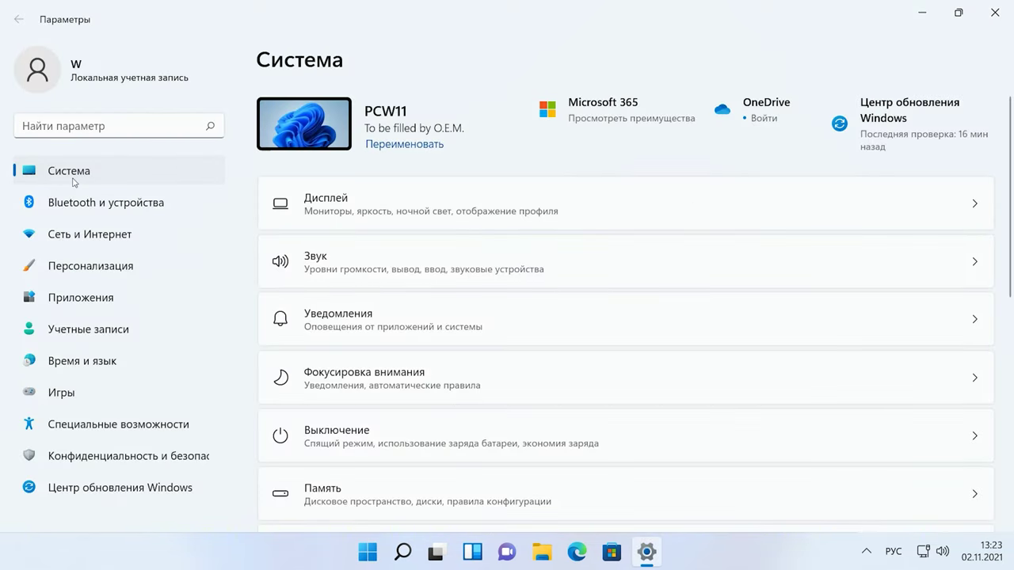
{"action": "scroll", "coordinate": [527, 460], "scroll_direction": "down", "scroll_amount": 6}
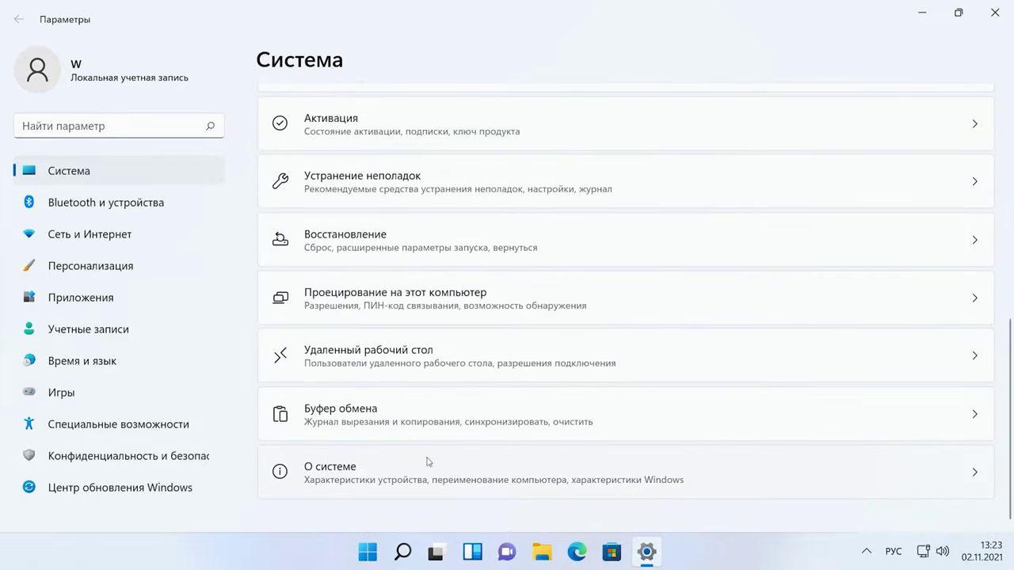
{"action": "left_click", "coordinate": [368, 474]}
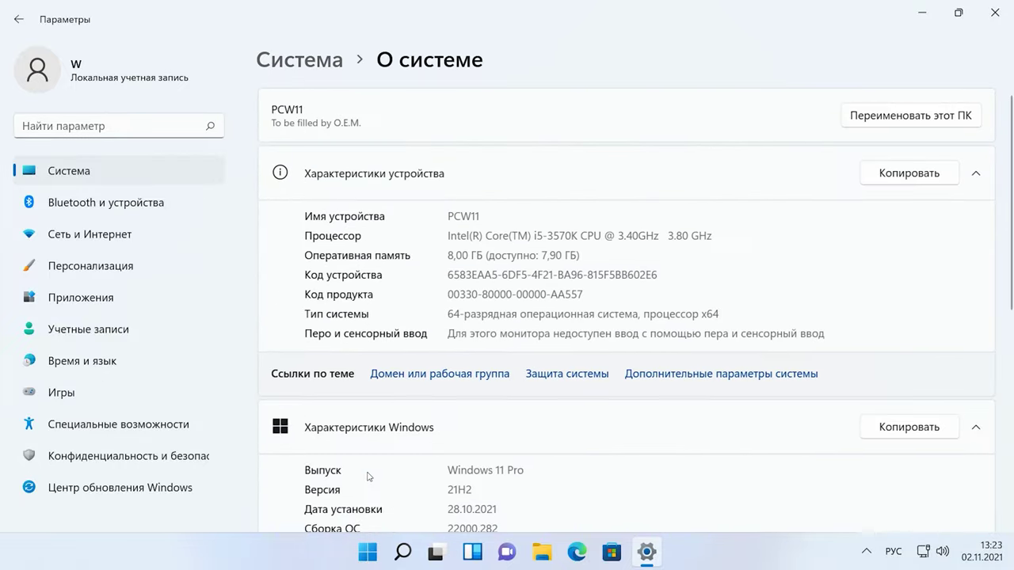
{"action": "left_click", "coordinate": [759, 378]}
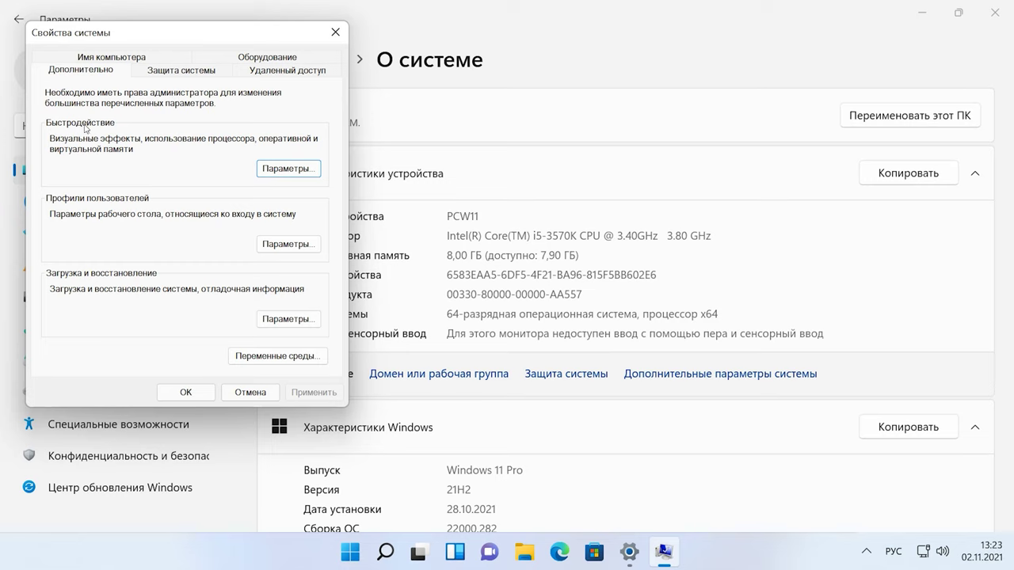
- In the performance options' virtual memory settings, disable automatic paging file sizing and set drive C: to 4000 MB initial and maximum size
{"action": "left_click", "coordinate": [288, 169]}
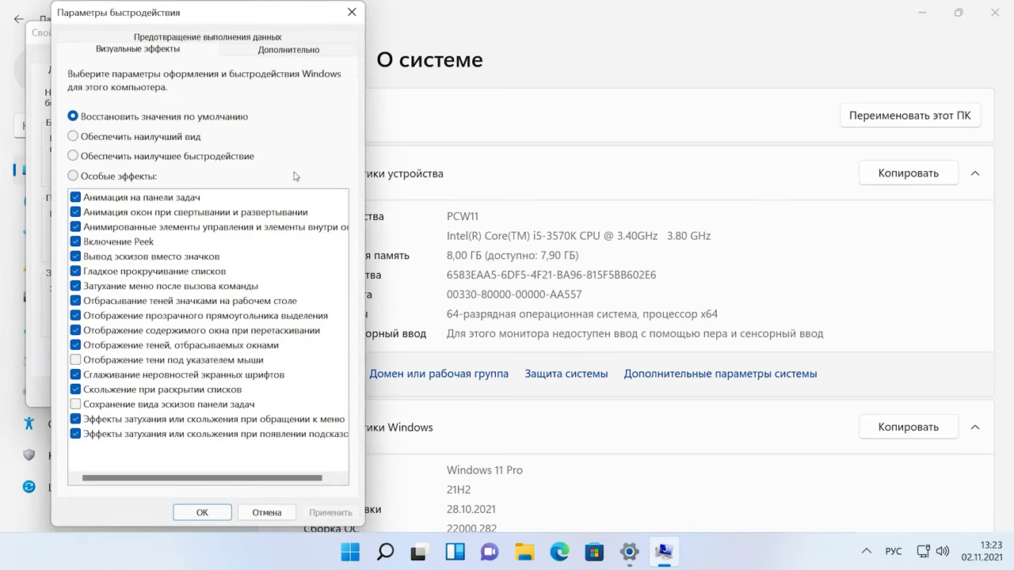
{"action": "left_click", "coordinate": [285, 50]}
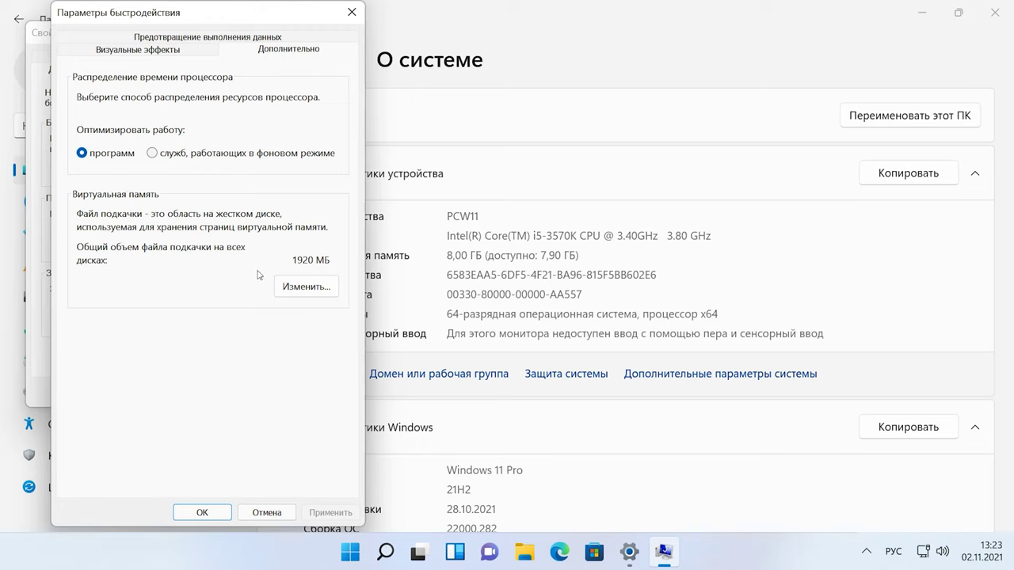
{"action": "left_click", "coordinate": [317, 293]}
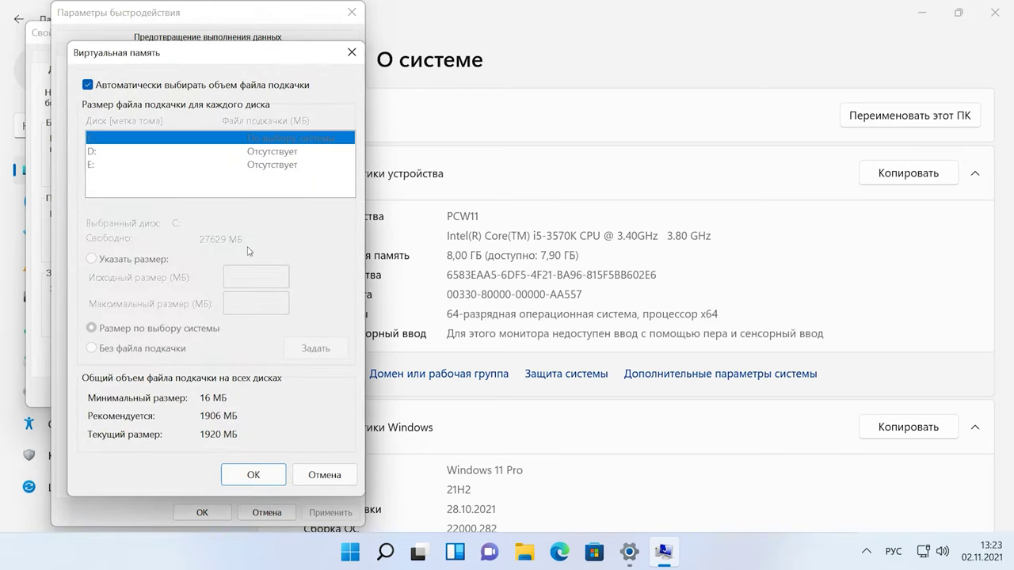
{"action": "left_click", "coordinate": [88, 85]}
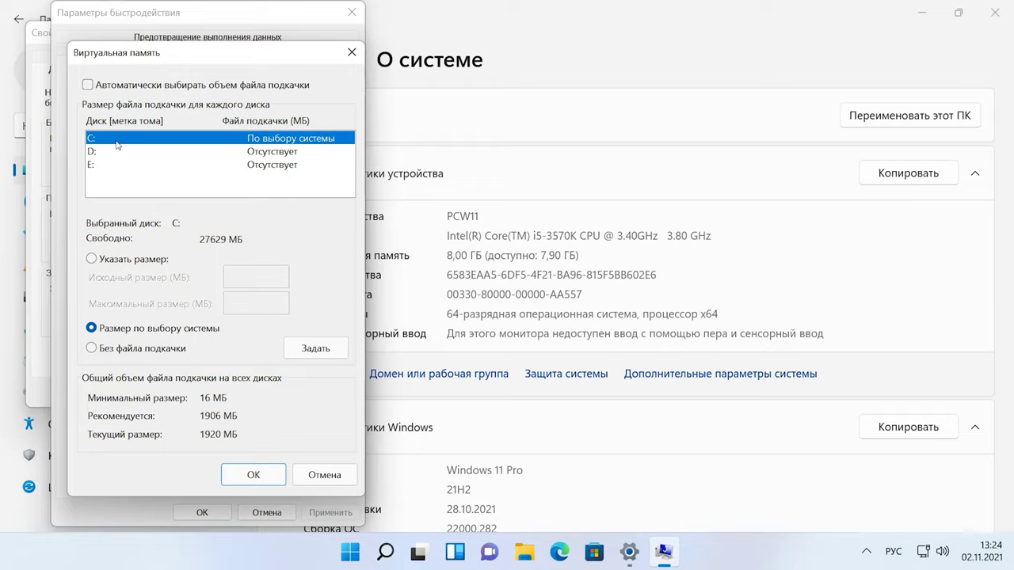
{"action": "left_click", "coordinate": [93, 259]}
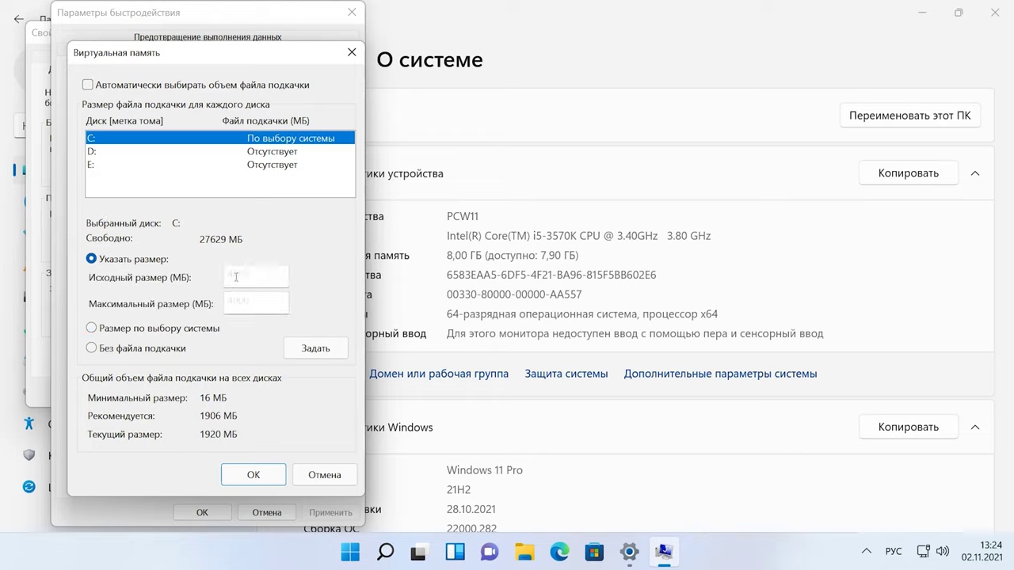
{"action": "left_click", "coordinate": [321, 356]}
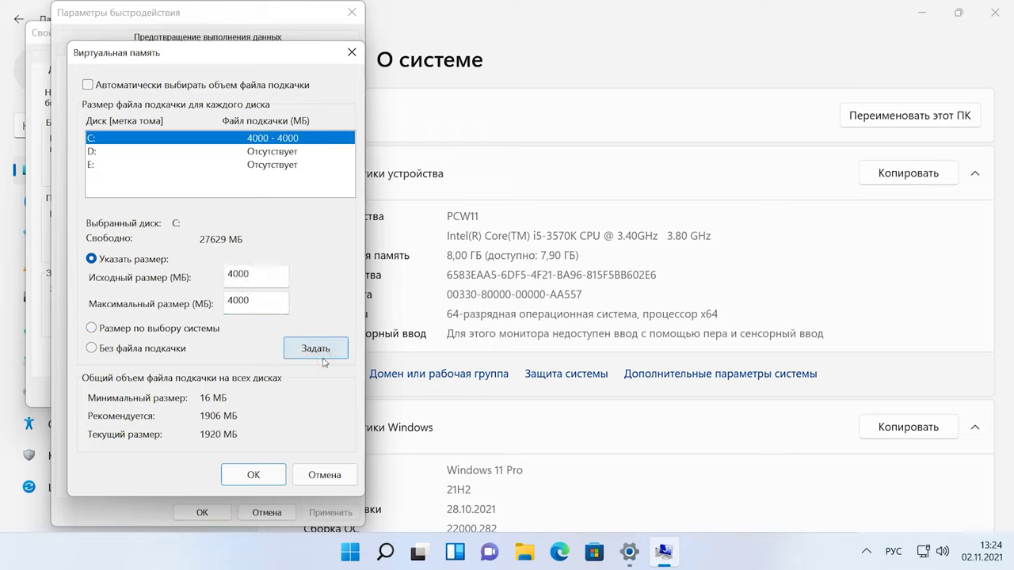
{"action": "left_click", "coordinate": [253, 475]}
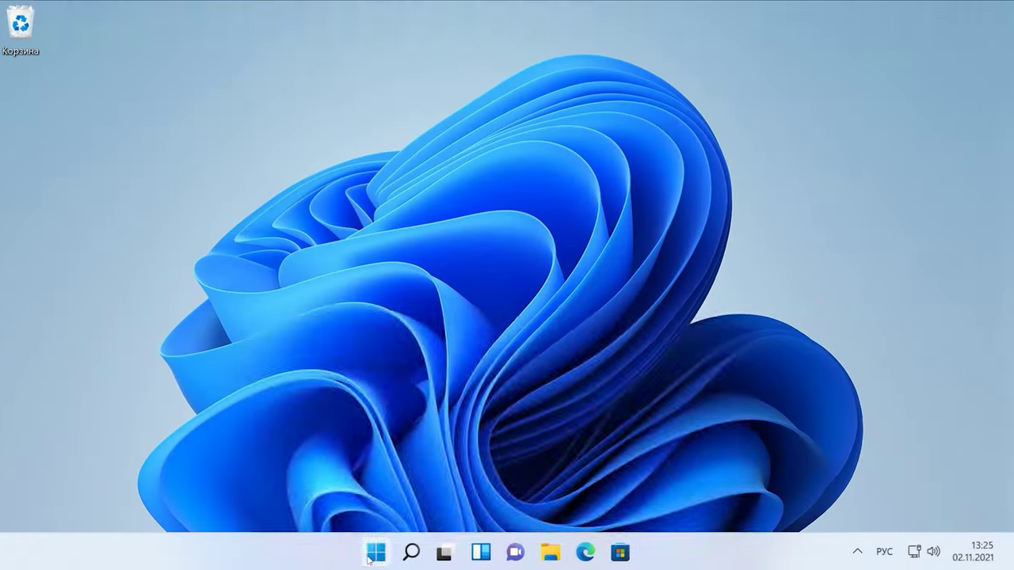
- Search for "обслу", run the Обслуживание системы troubleshooter, and retry the troubleshooting as administrator
{"action": "left_click", "coordinate": [384, 549]}
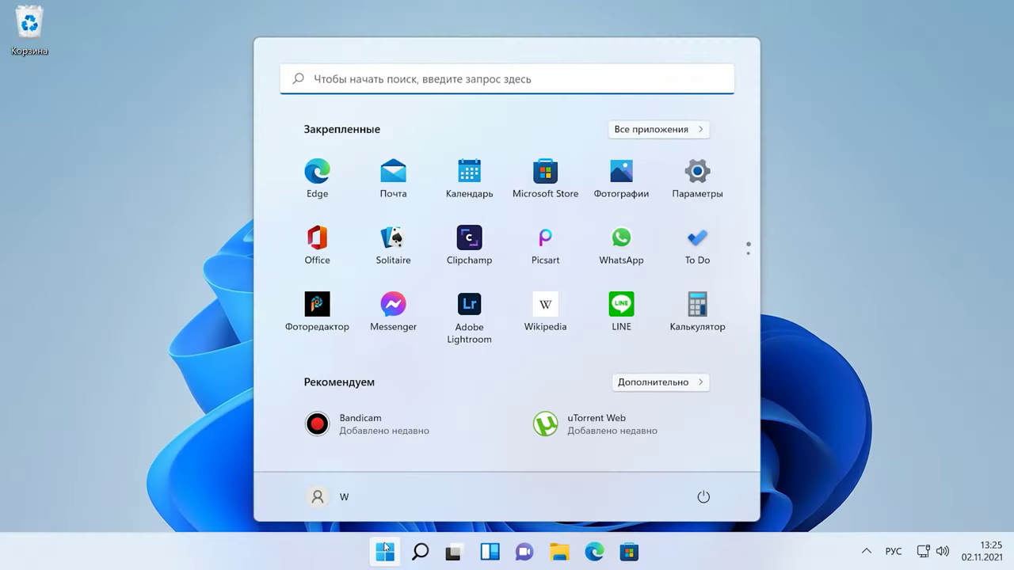
{"action": "type", "text": "обслу"}
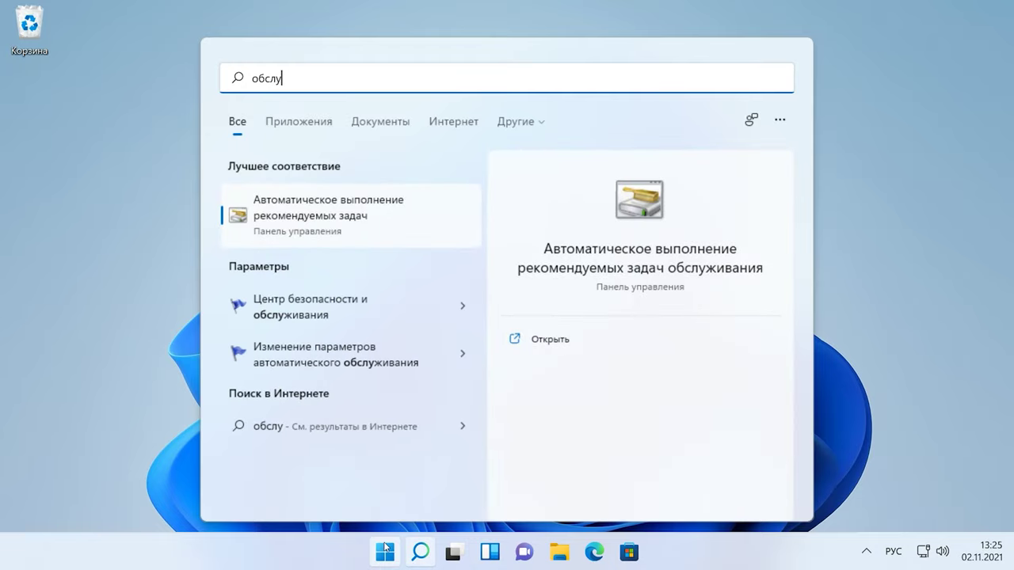
{"action": "left_click", "coordinate": [353, 214]}
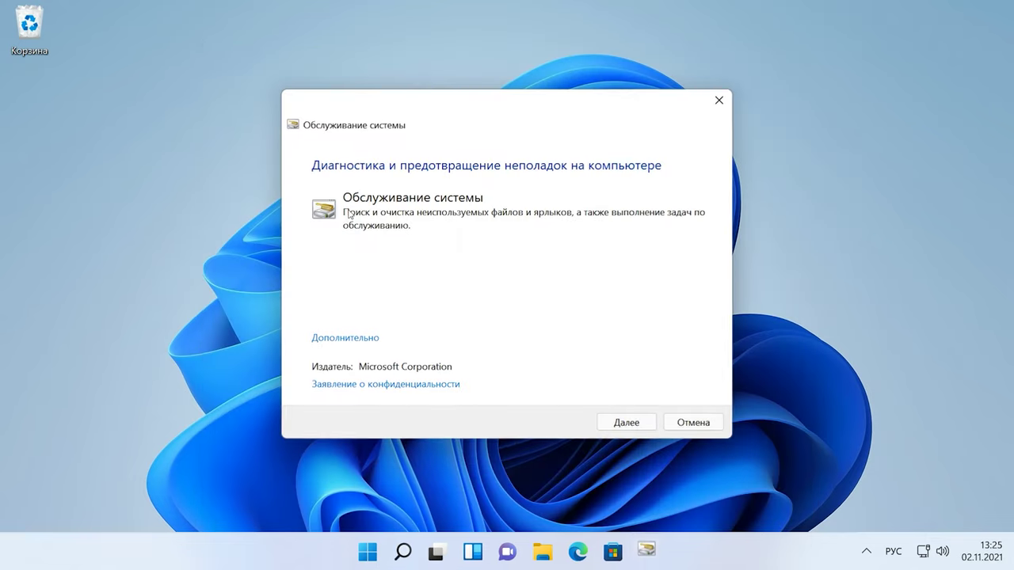
{"action": "left_click", "coordinate": [625, 423]}
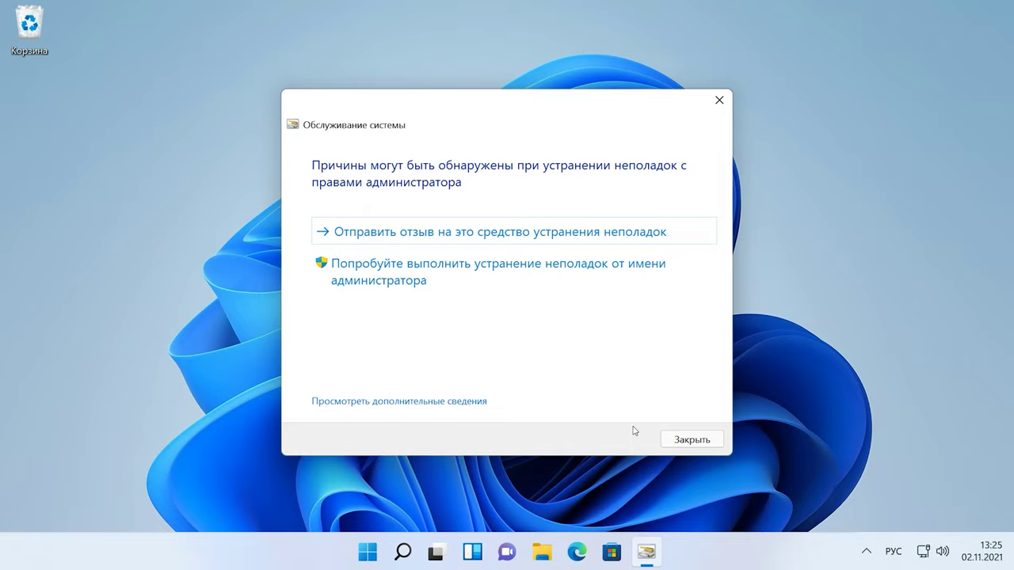
{"action": "left_click", "coordinate": [531, 278]}
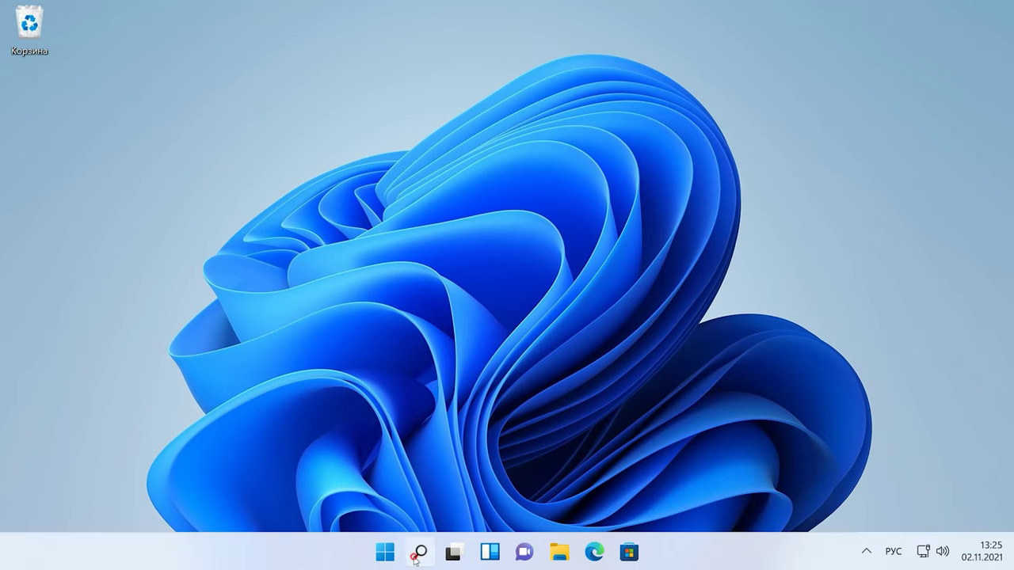
- Search Windows for "службы" and open the Службы console
{"action": "left_click", "coordinate": [419, 552]}
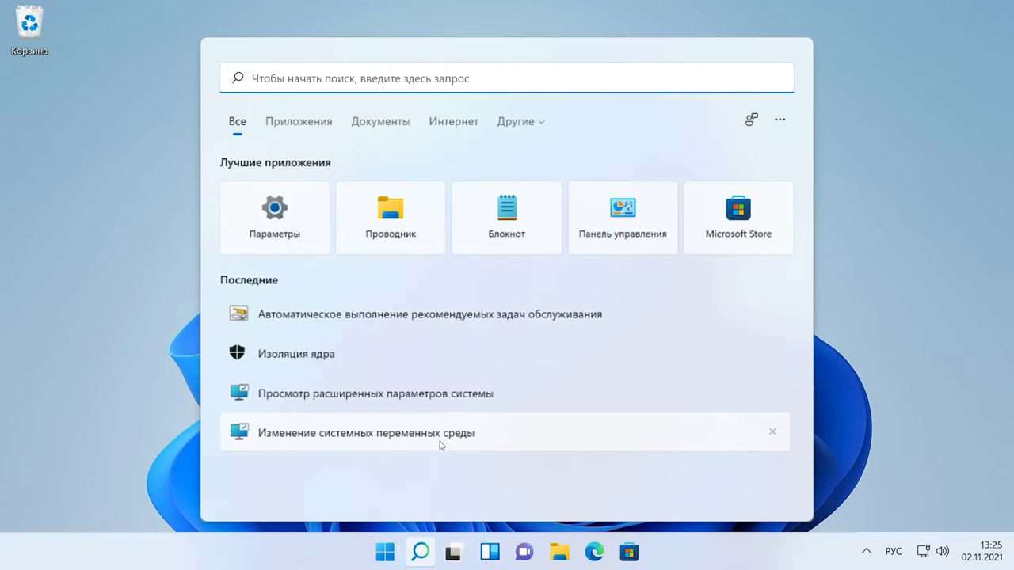
{"action": "type", "text": "службы"}
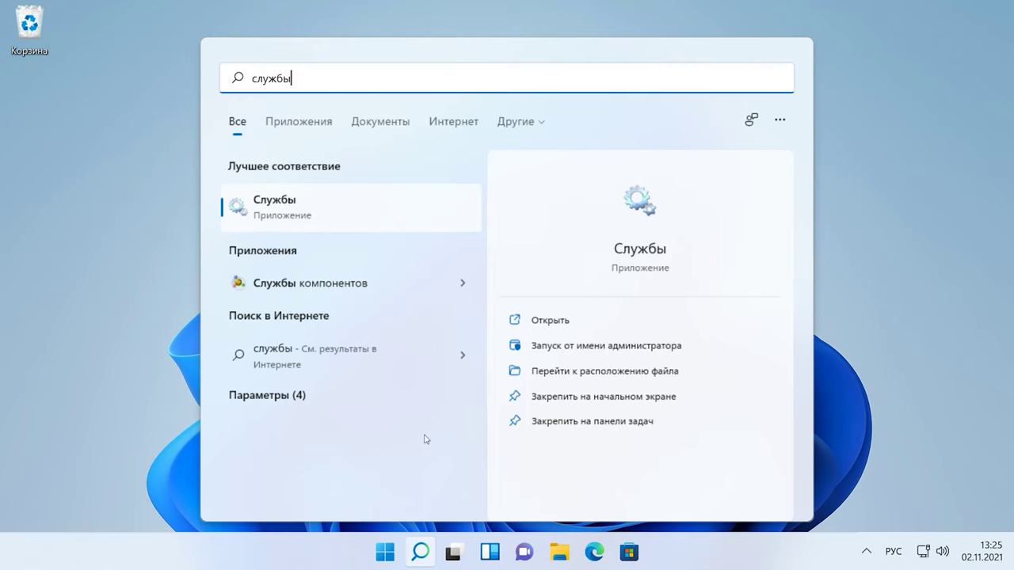
{"action": "left_click", "coordinate": [314, 208]}
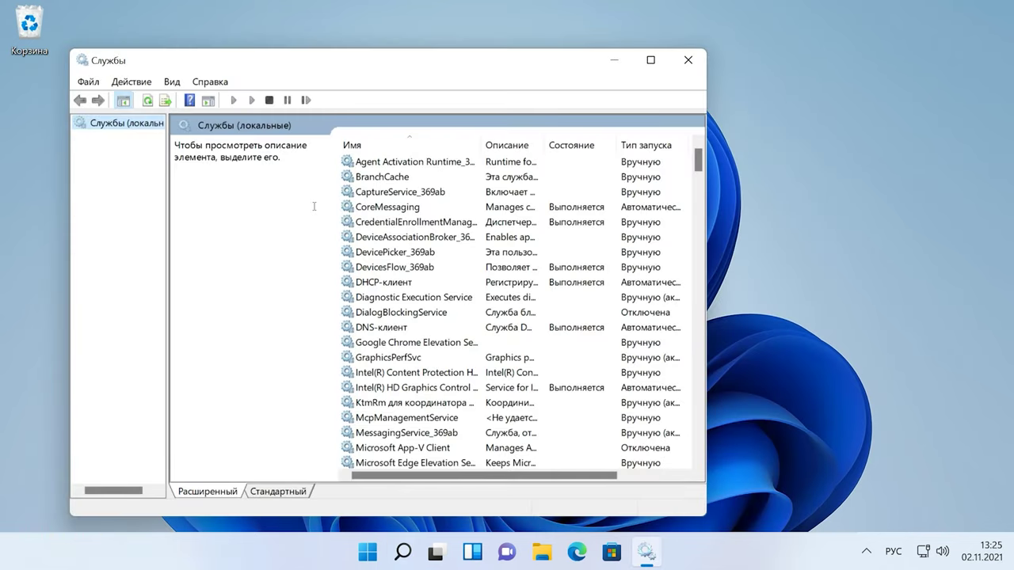
- Stop the Windows Search service, set its startup type to Отключена, and apply the change
{"action": "scroll", "coordinate": [435, 333], "scroll_direction": "down", "scroll_amount": 7}
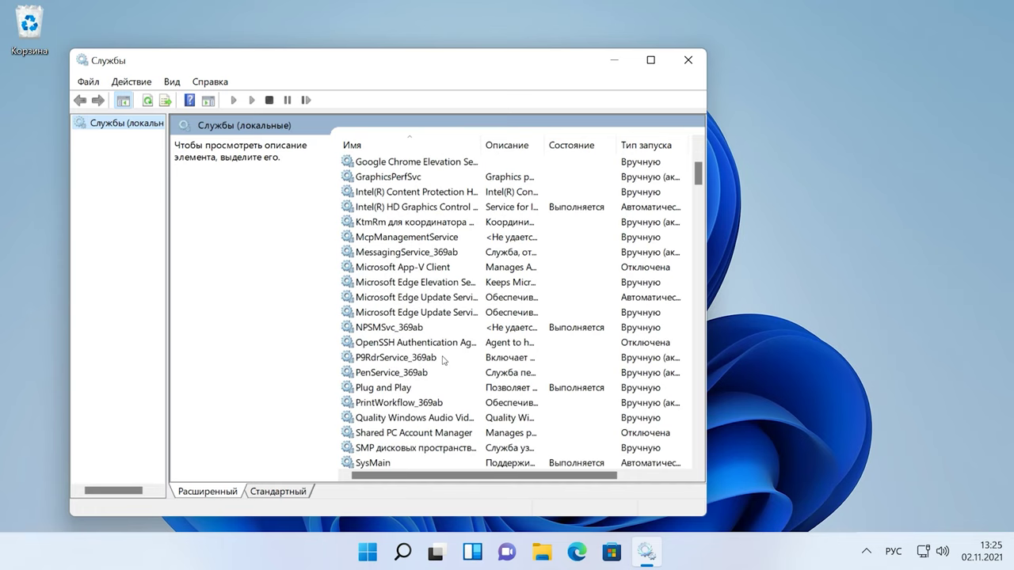
{"action": "left_click", "coordinate": [395, 376]}
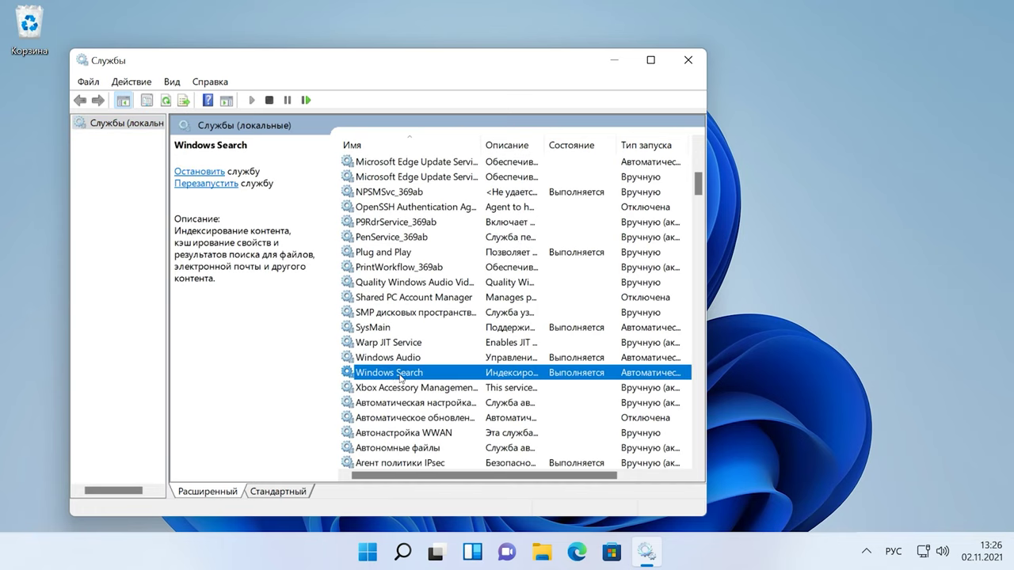
{"action": "right_click", "coordinate": [396, 378]}
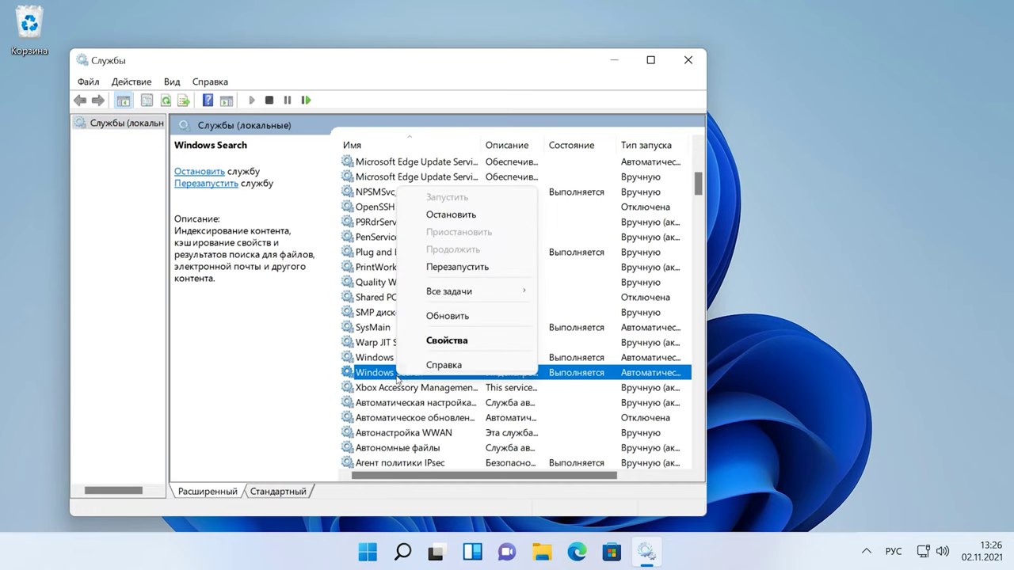
{"action": "left_click", "coordinate": [445, 340]}
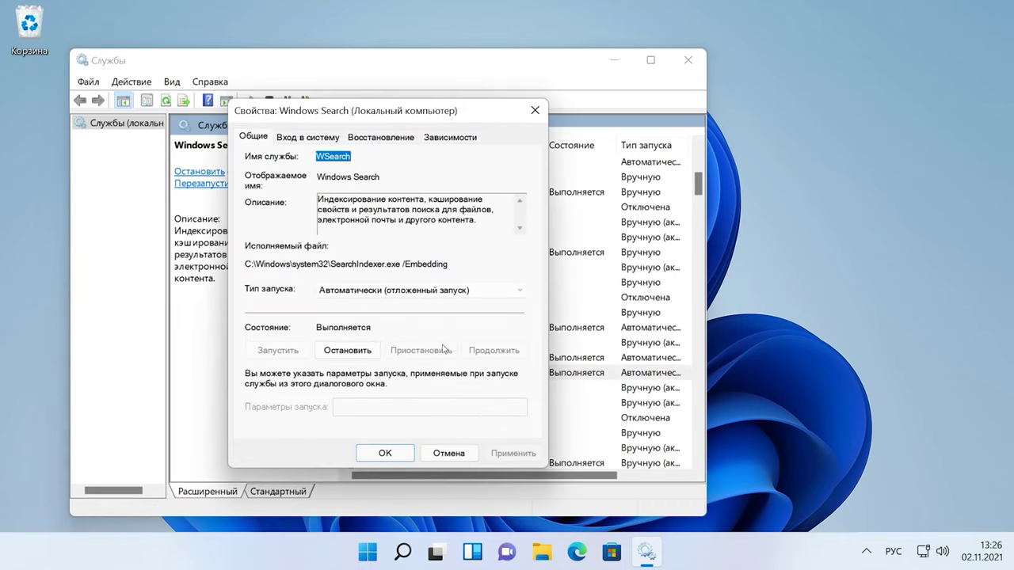
{"action": "left_click", "coordinate": [364, 352]}
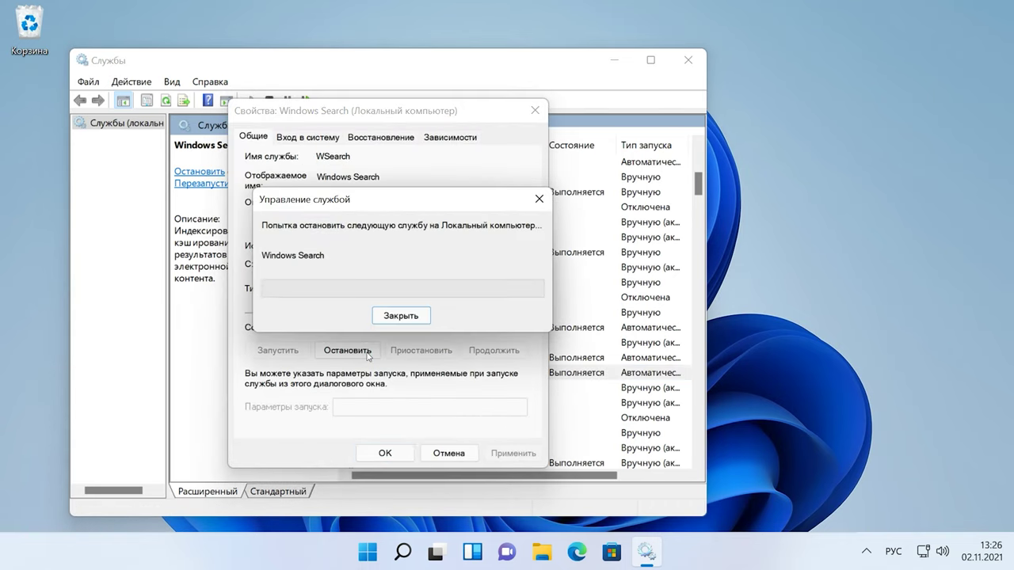
{"action": "left_click", "coordinate": [485, 290]}
{"action": "left_click", "coordinate": [373, 336]}
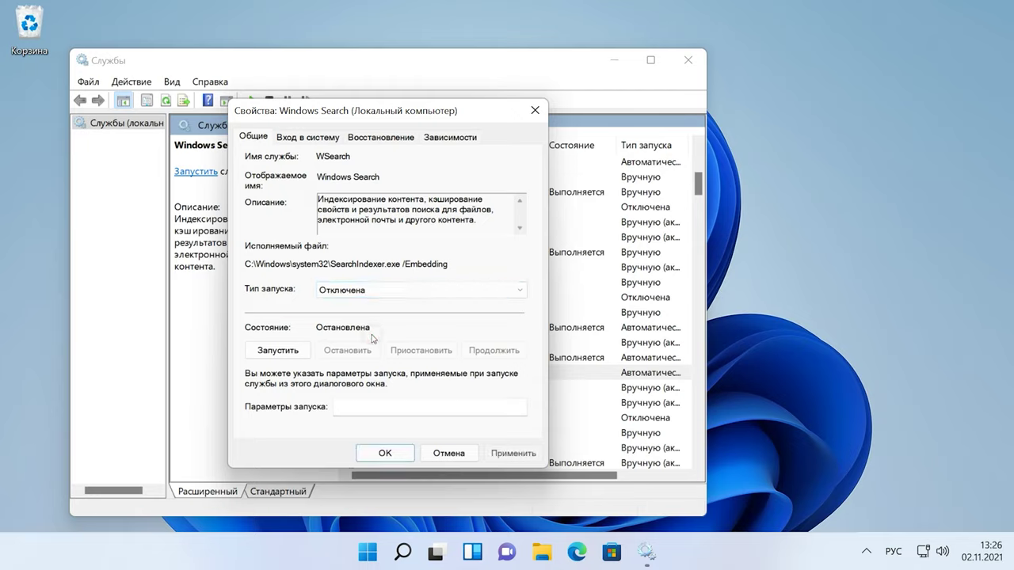
{"action": "left_click", "coordinate": [513, 454]}
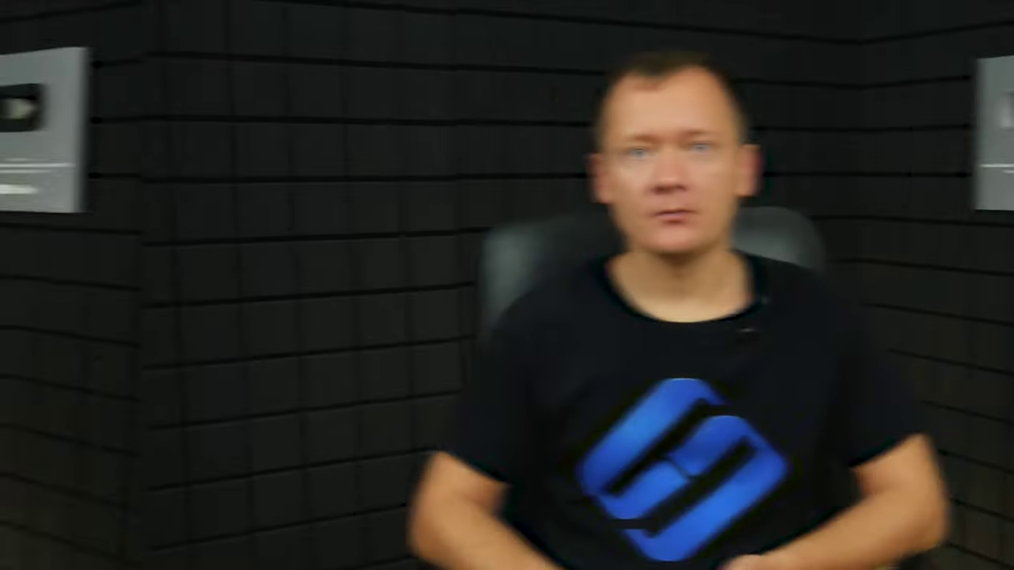